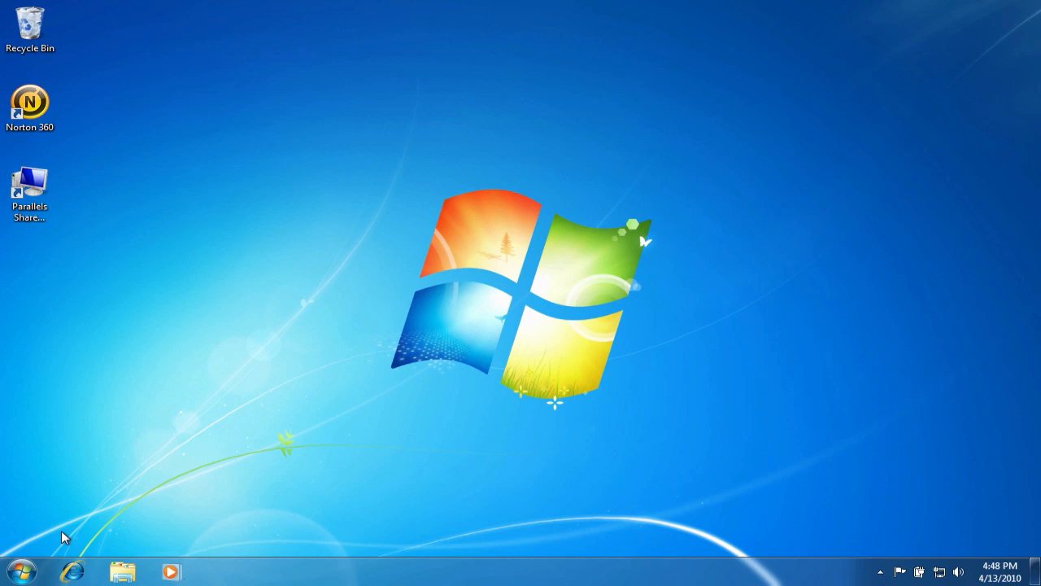
# Open the list of installed programs in Control Panel and start uninstalling Norton 360.
pyautogui.click(22, 573)
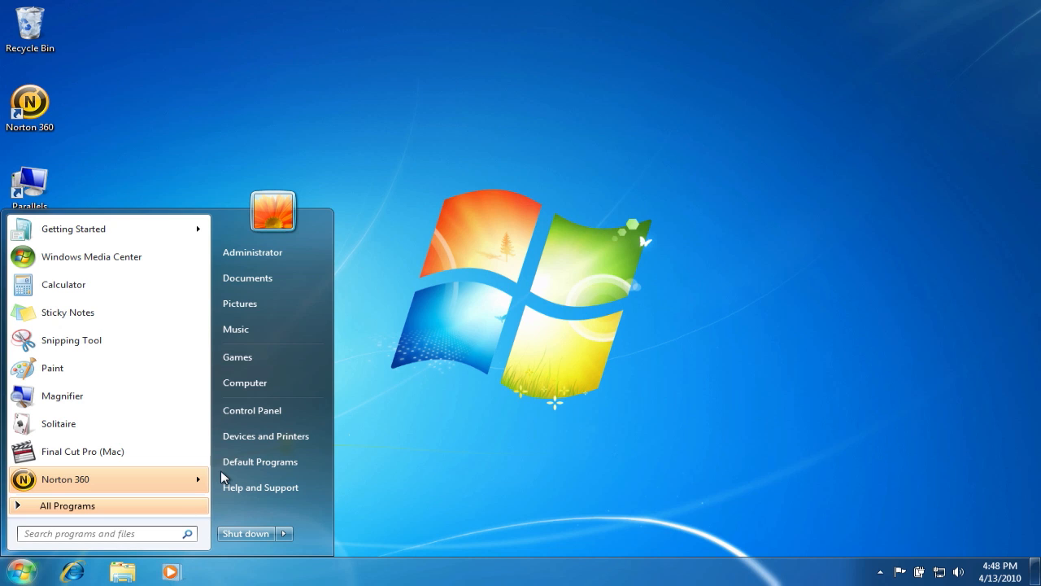
pyautogui.click(235, 417)
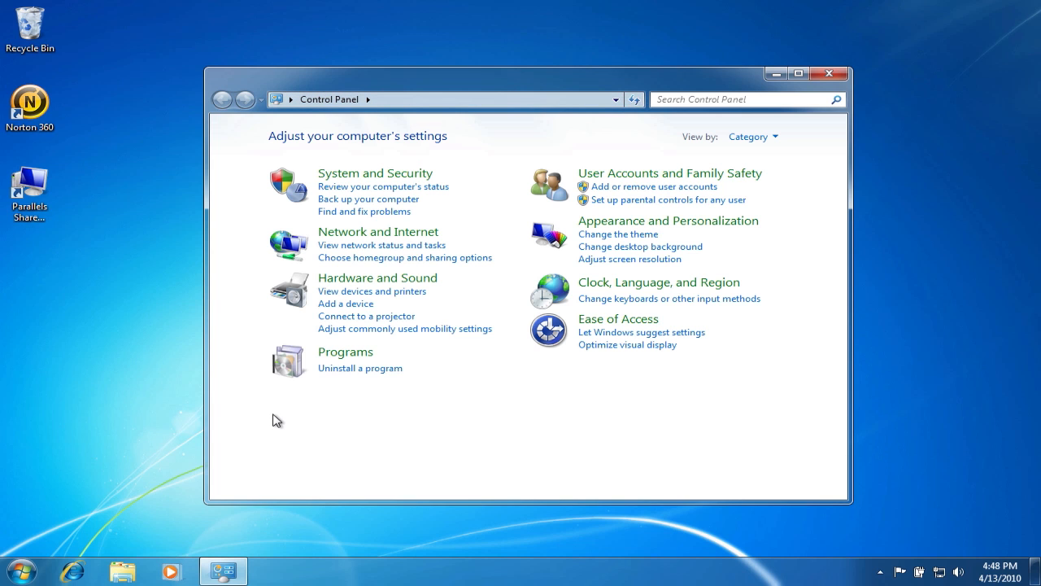
pyautogui.click(343, 371)
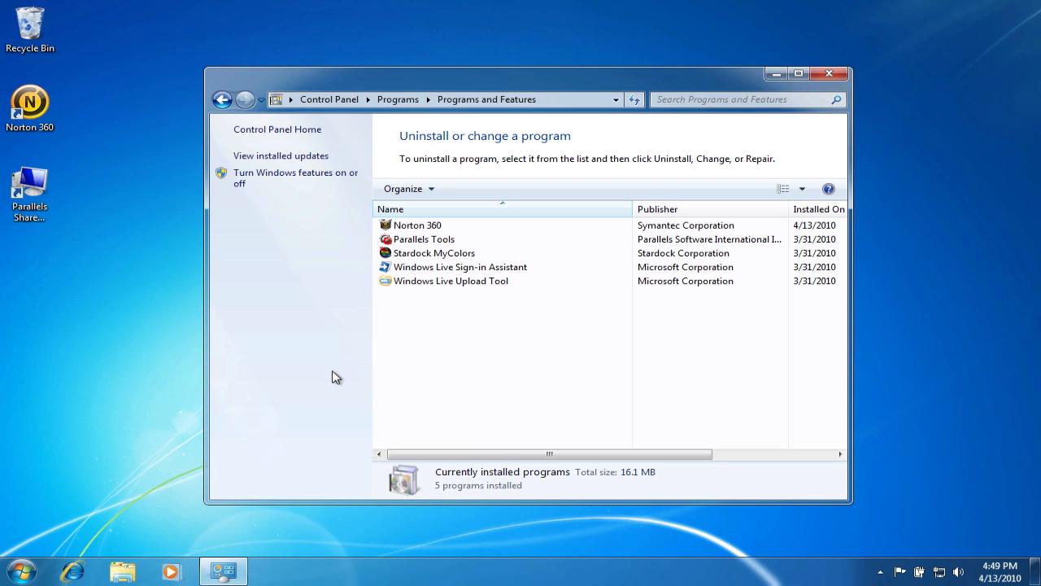
pyautogui.click(421, 231)
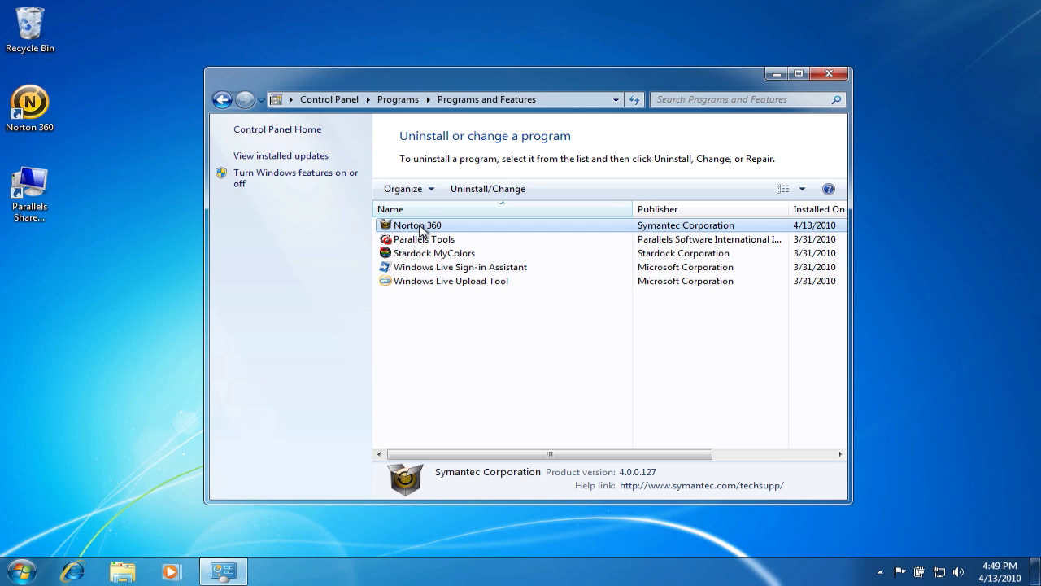
pyautogui.click(480, 189)
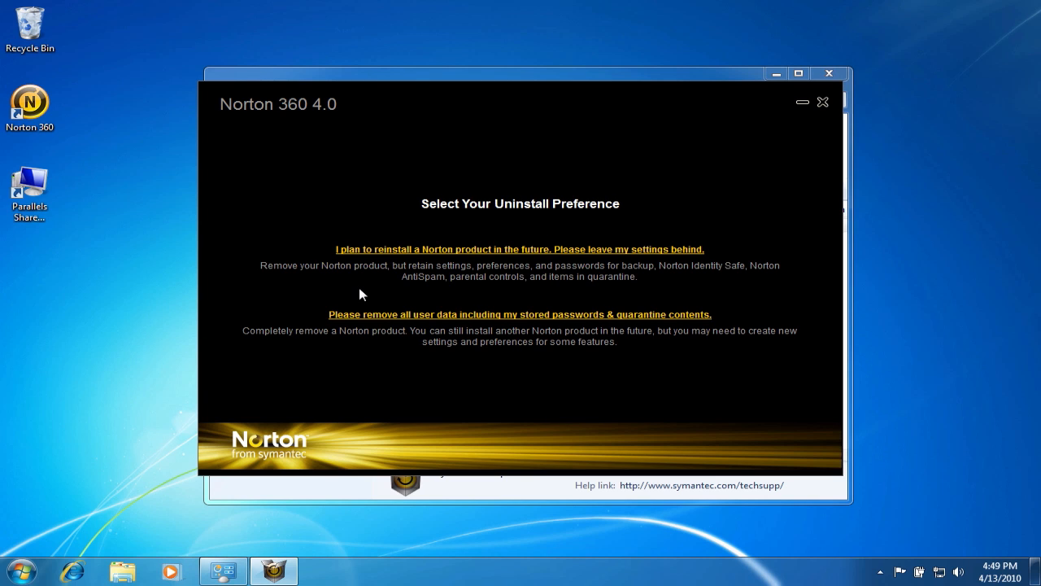
# Uninstall Norton 360 with all user data, including stored passwords and quarantine contents, and restart the computer.
pyautogui.click(460, 319)
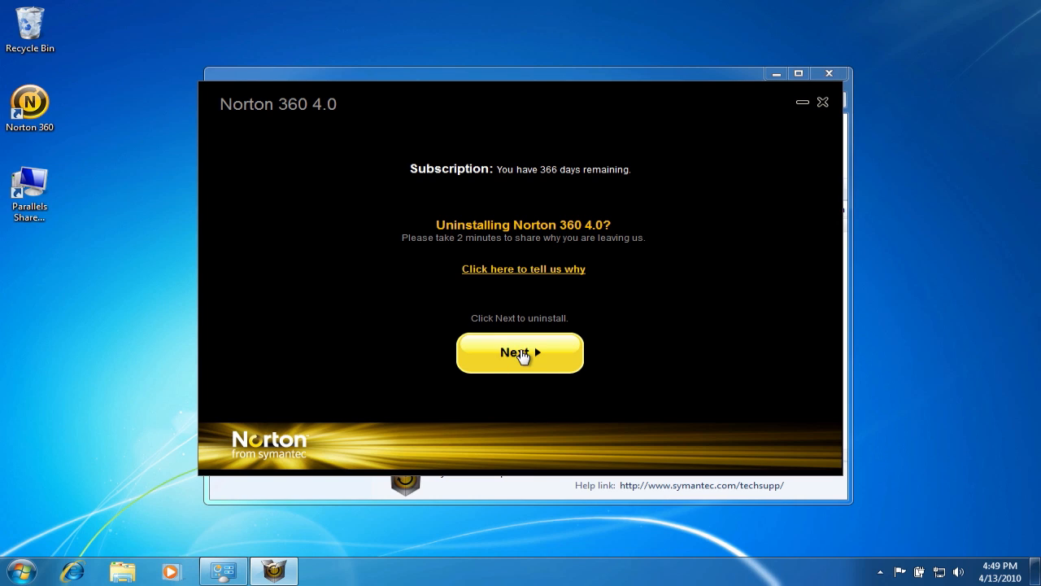
pyautogui.click(515, 358)
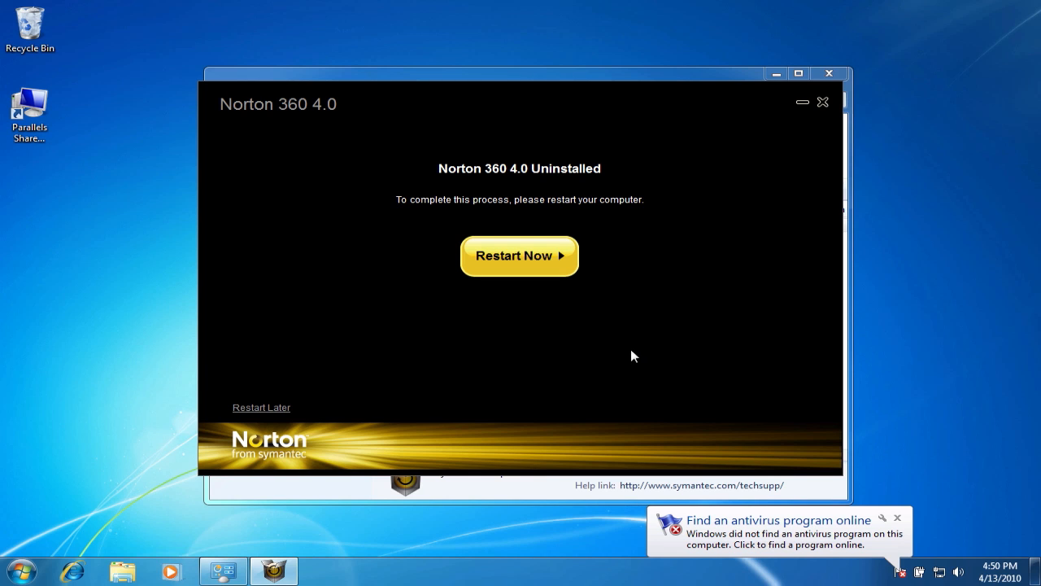
pyautogui.click(513, 256)
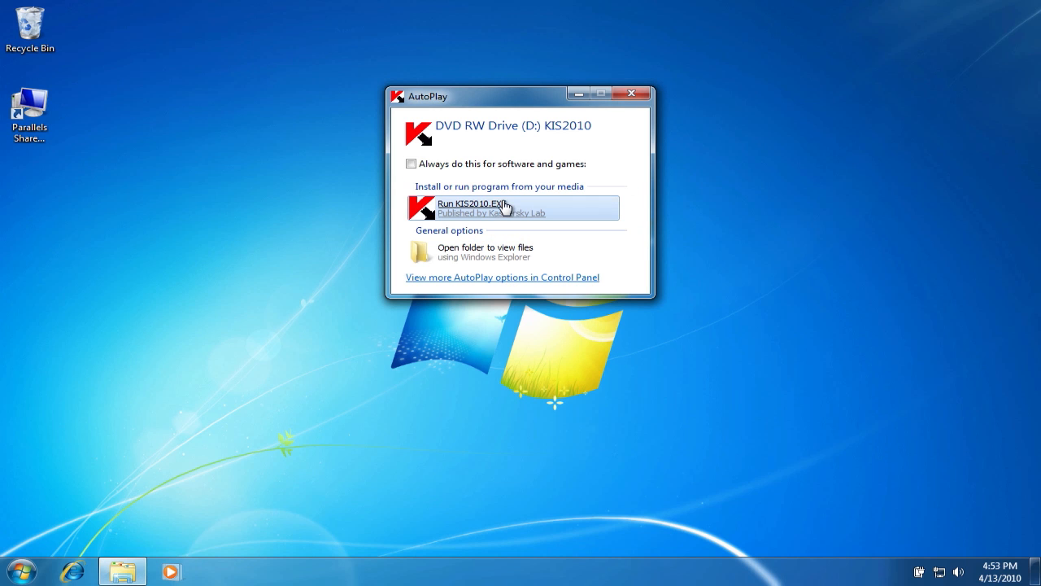
# Run KIS2010.EXE from the disc, start the installation and download the newer version, replacing the existing kis.en.msi.
pyautogui.click(493, 207)
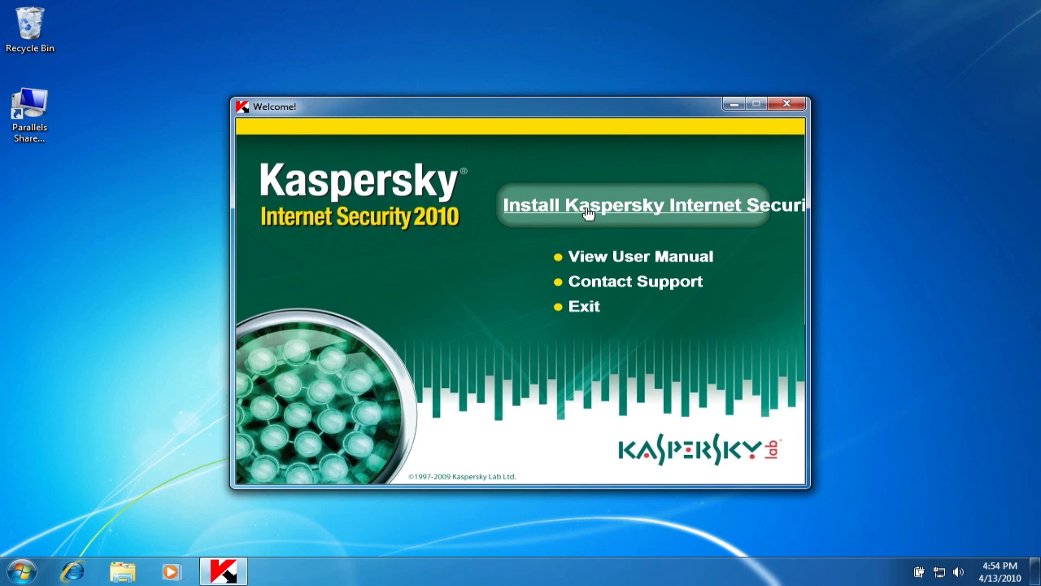
pyautogui.click(651, 205)
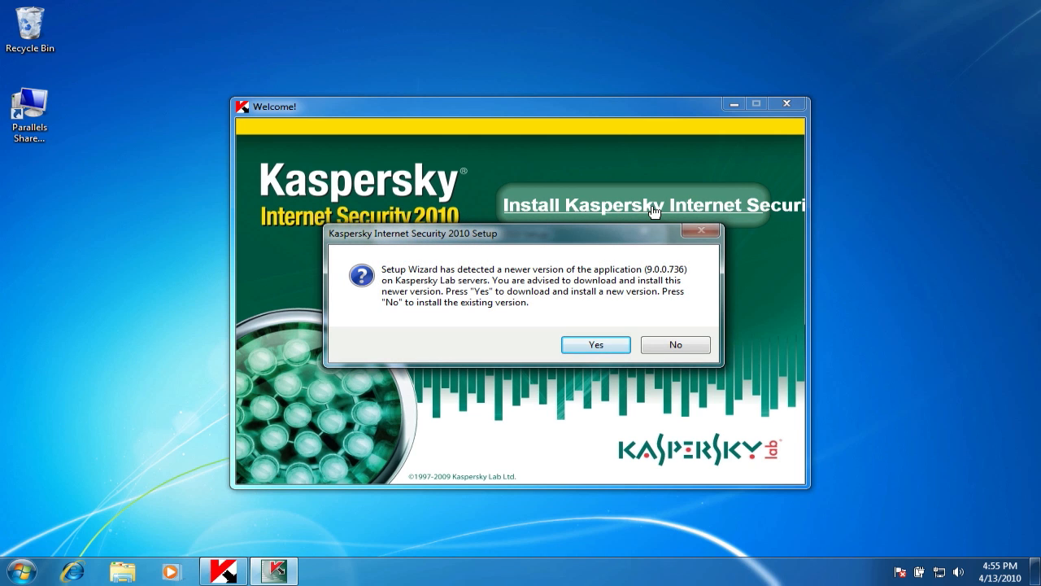
pyautogui.click(604, 340)
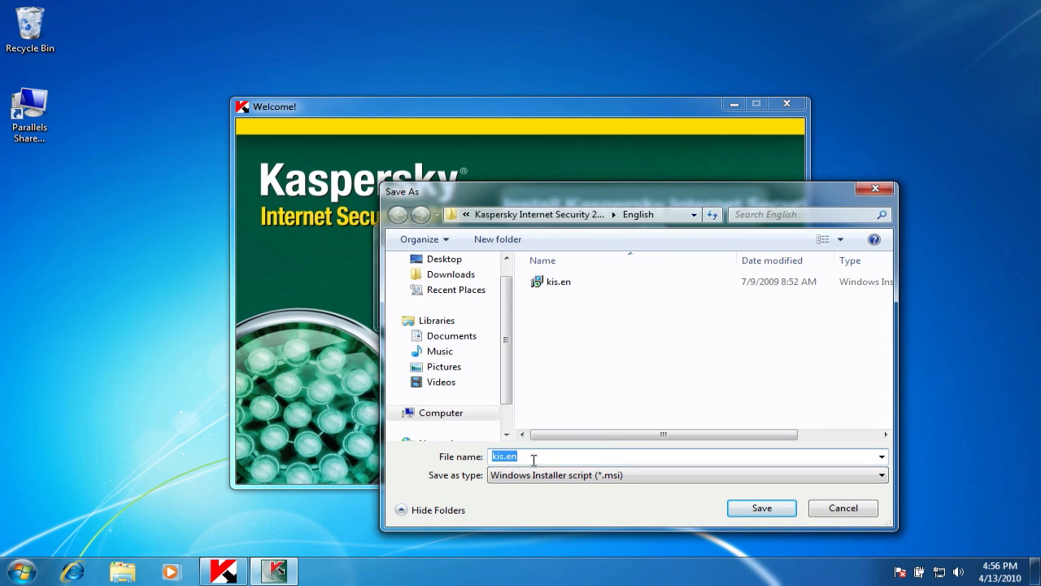
pyautogui.click(743, 511)
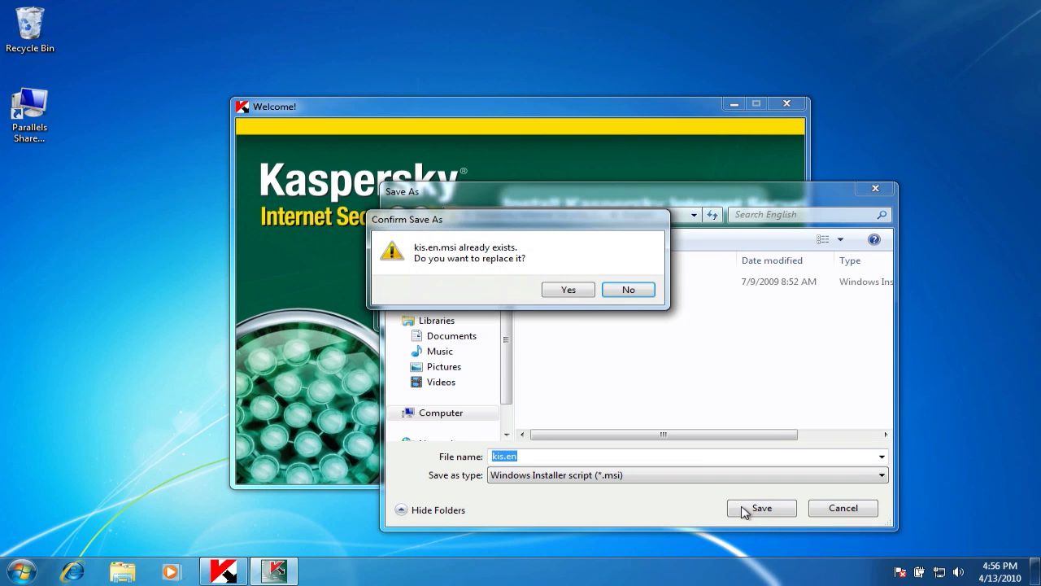
pyautogui.click(551, 290)
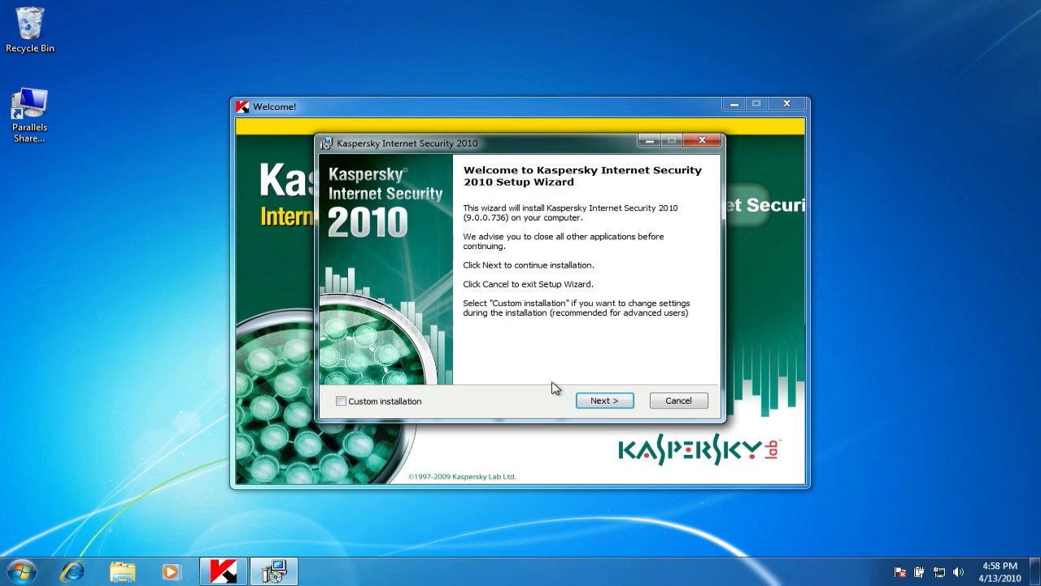
# Complete the setup wizard, activating the commercial license with the activation code and starting Kaspersky Internet Security at the end.
pyautogui.click(604, 400)
pyautogui.click(600, 400)
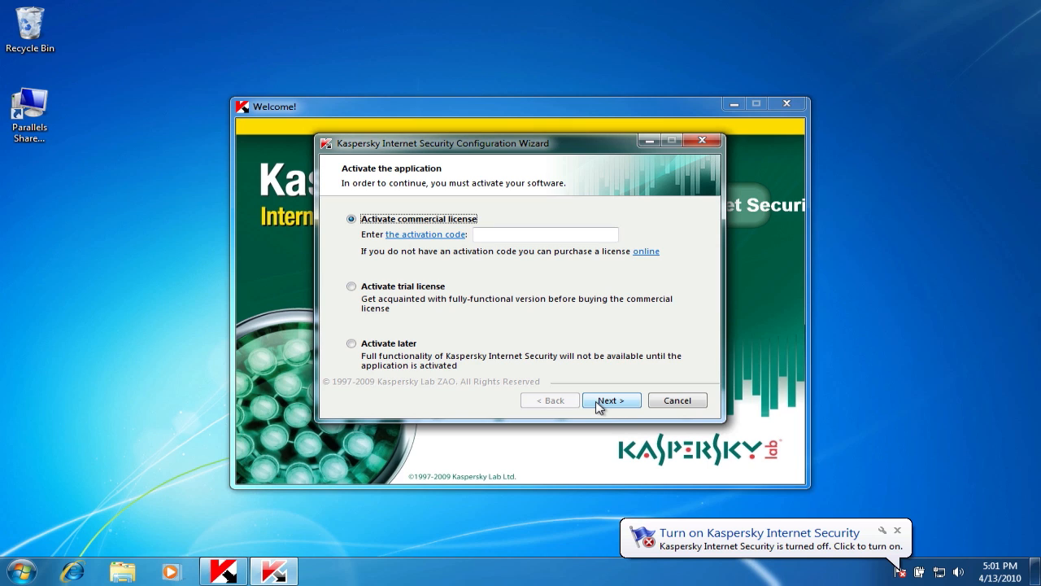
pyautogui.click(599, 402)
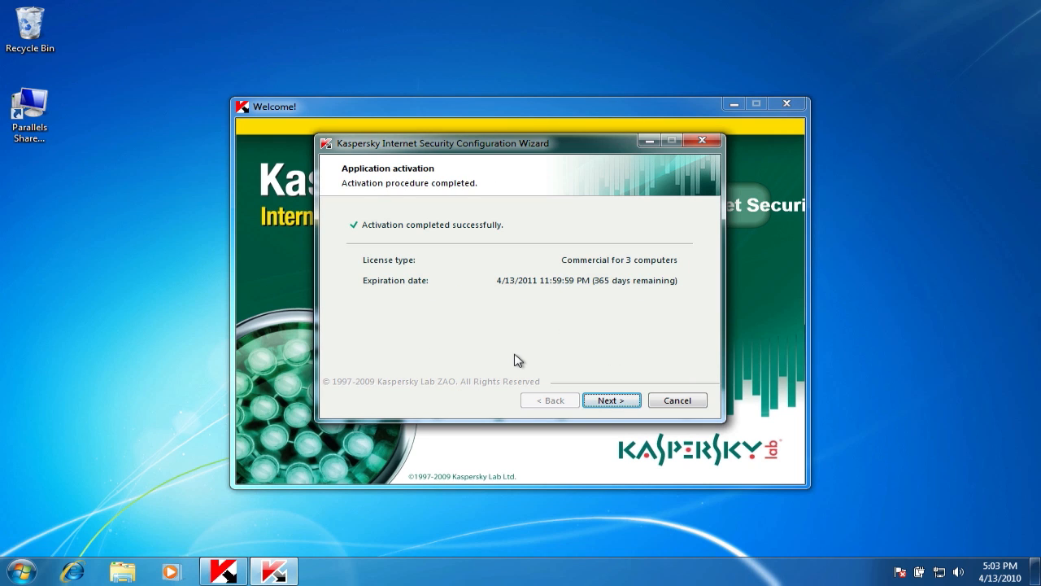
pyautogui.click(603, 399)
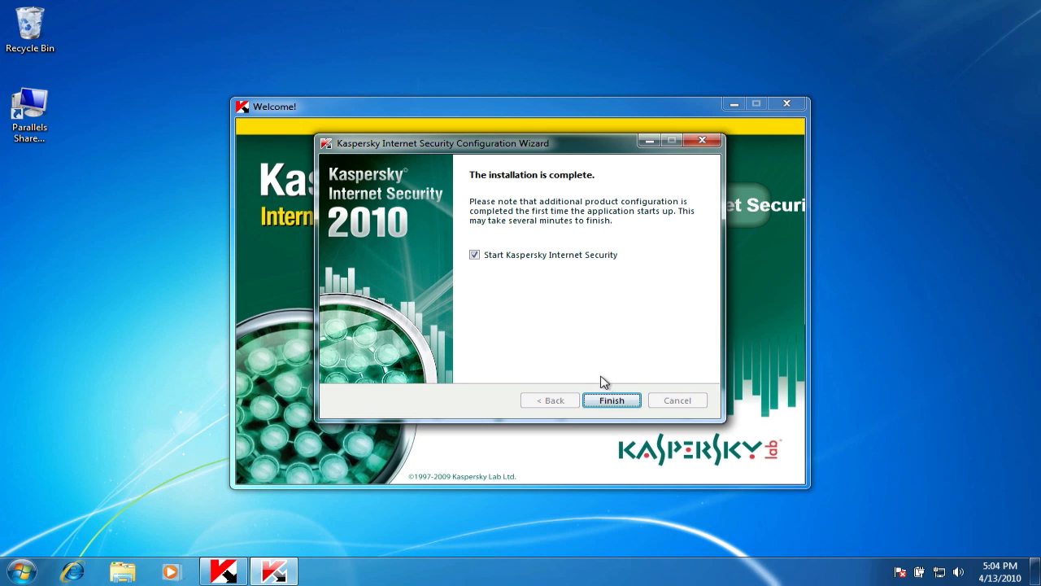
pyautogui.click(606, 402)
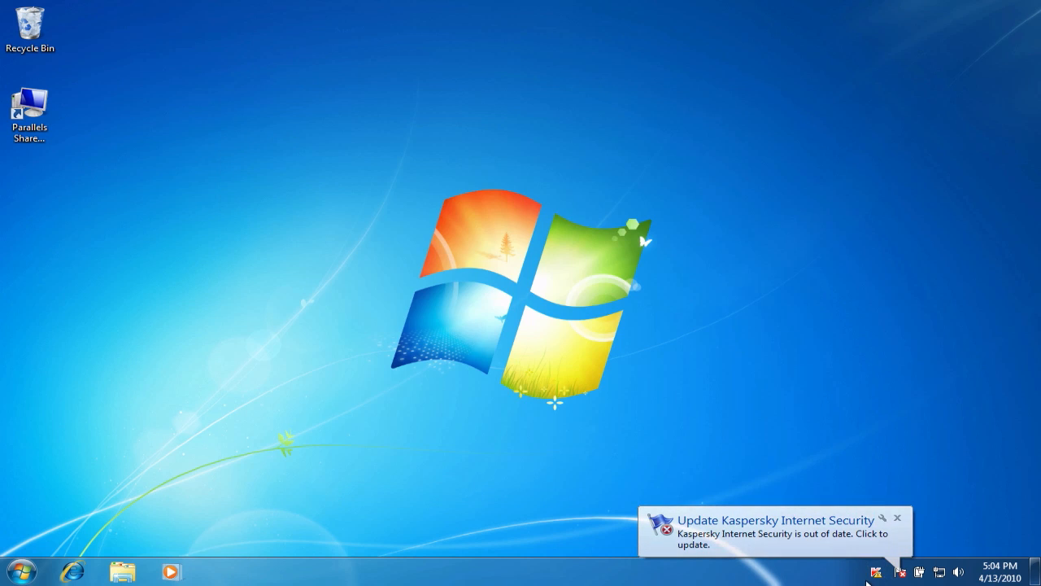
# Dismiss the update notification, open the Kaspersky Internet Security main window and start fixing the obsolete databases.
pyautogui.click(898, 518)
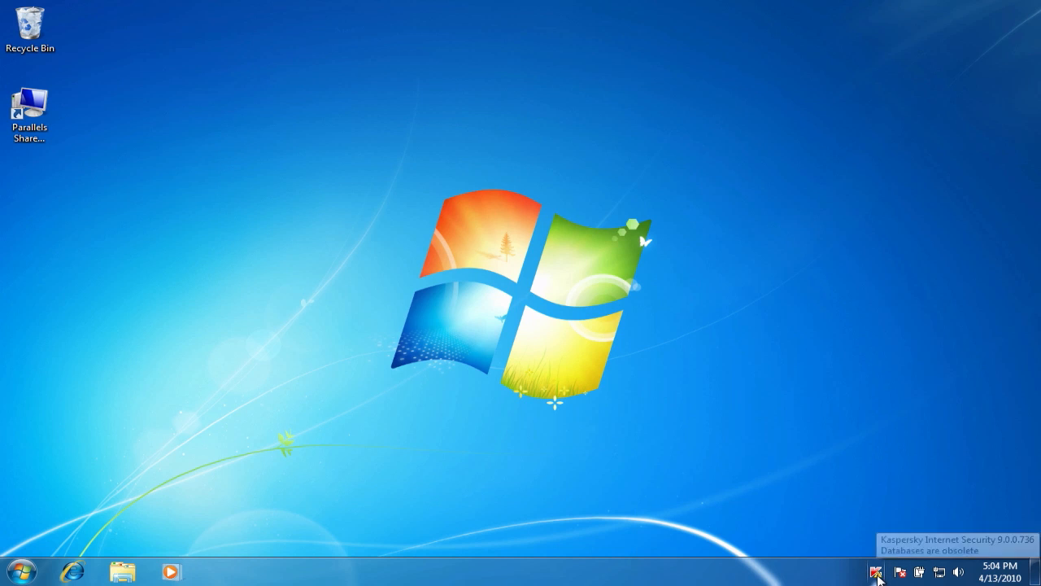
pyautogui.click(876, 577)
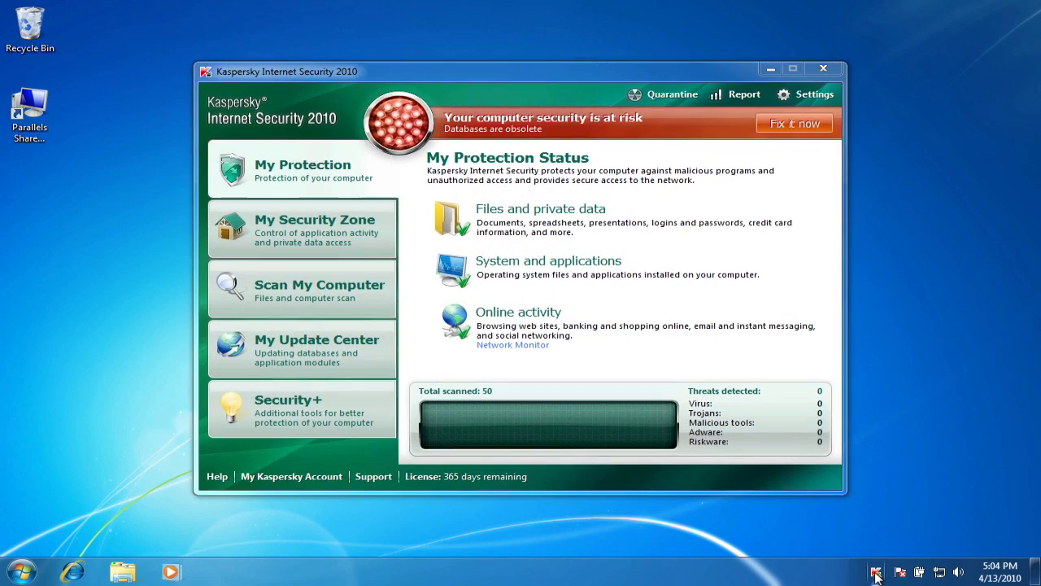
pyautogui.rightClick(876, 577)
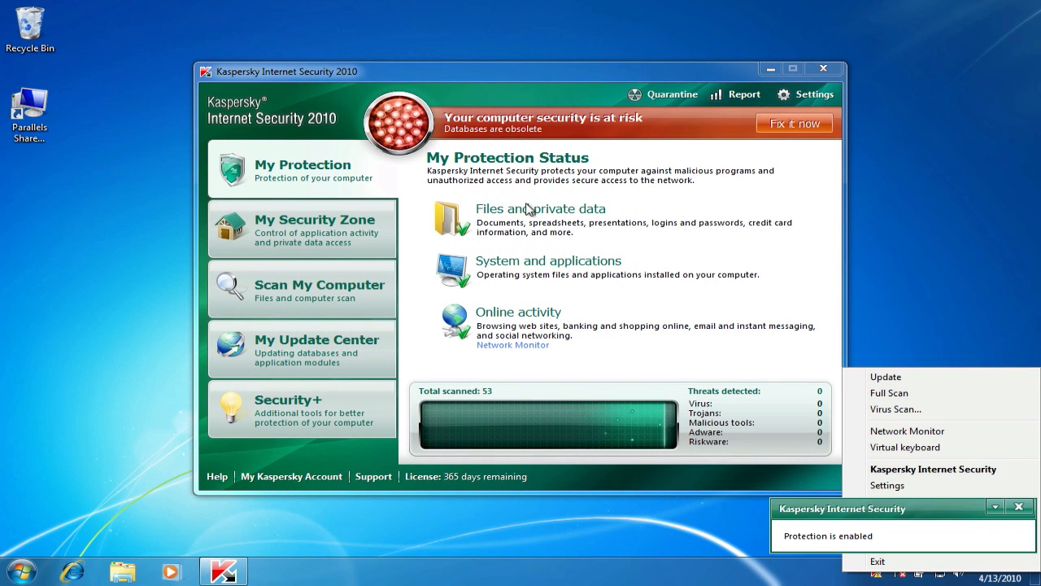
pyautogui.click(784, 125)
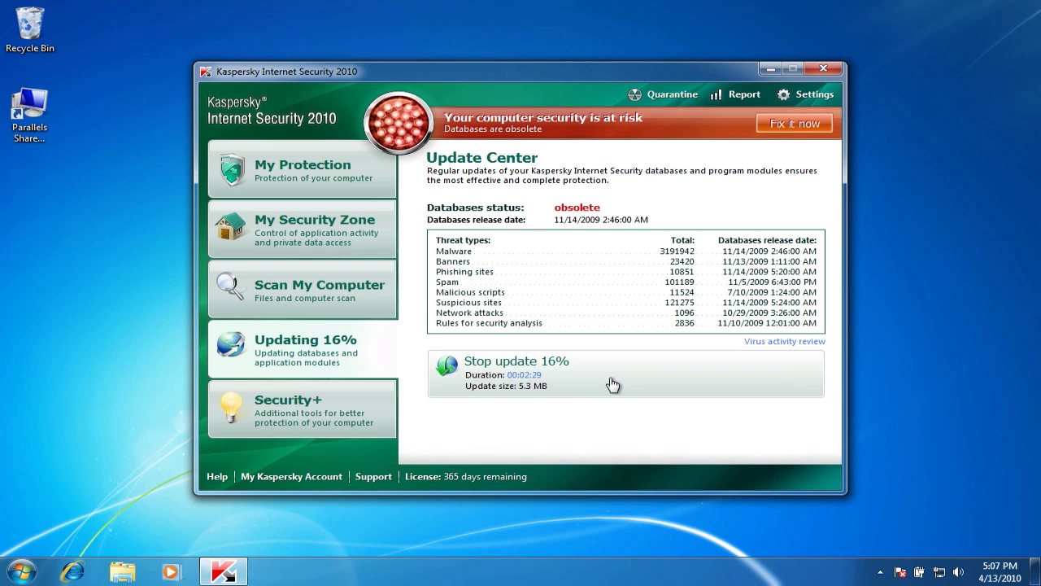
# Examine which protection components cover files and private data, system security and online security.
pyautogui.click(270, 174)
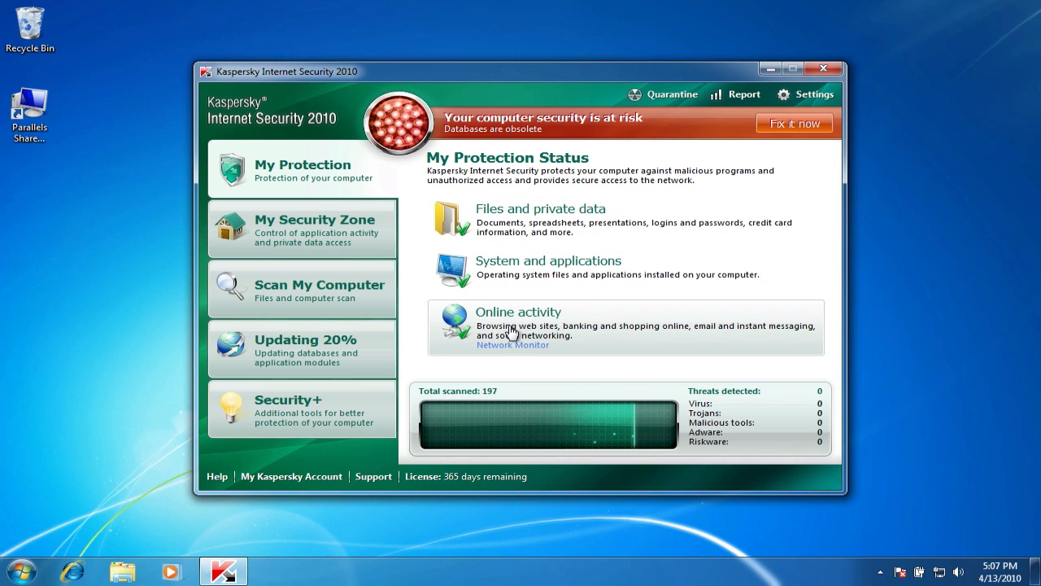
pyautogui.click(623, 229)
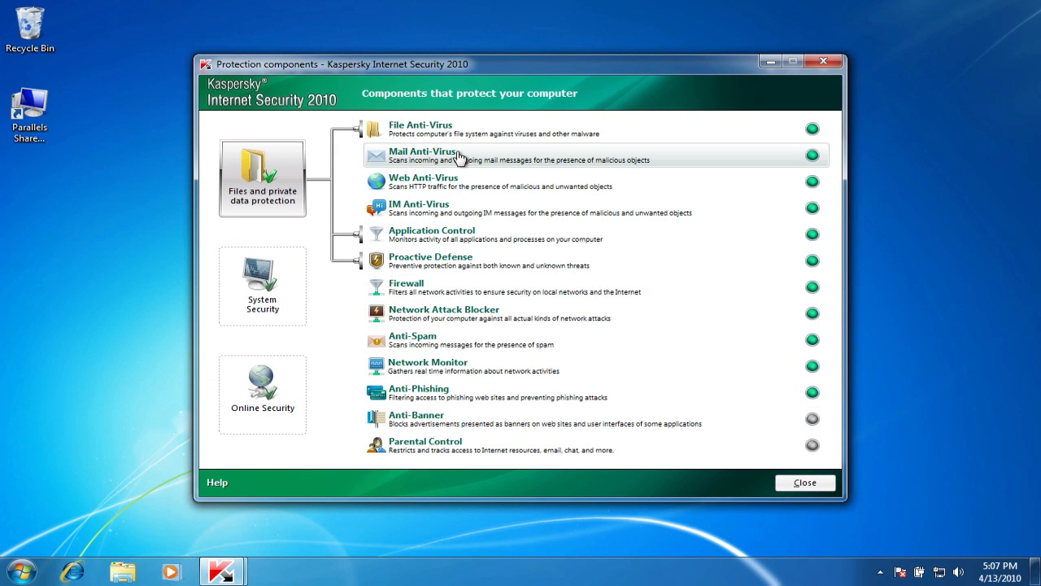
pyautogui.click(272, 280)
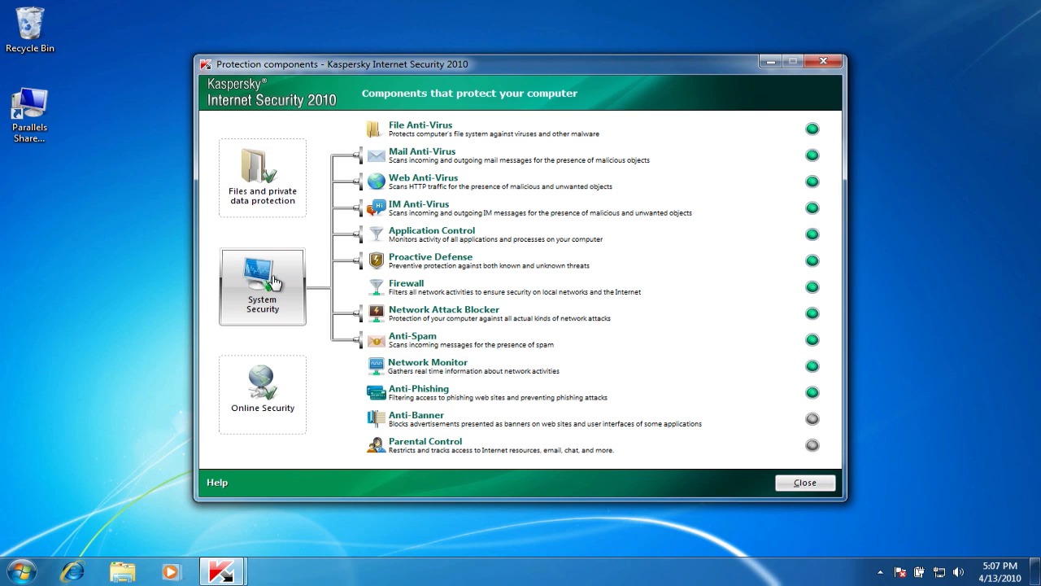
pyautogui.click(262, 383)
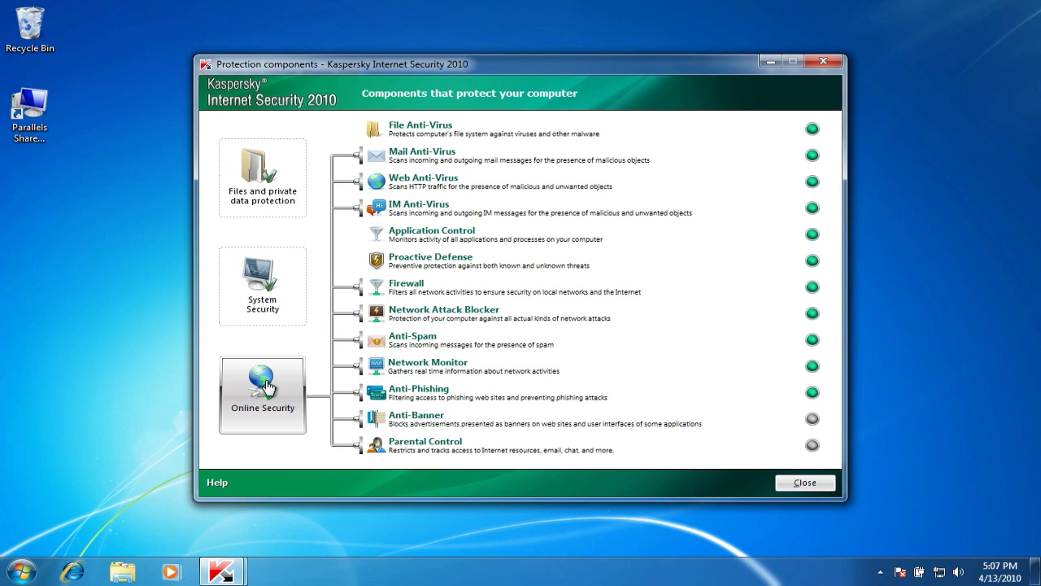
pyautogui.press('Escape')
# Look through the My Security Zone, Scan My Computer and Security+ sections.
pyautogui.click(337, 224)
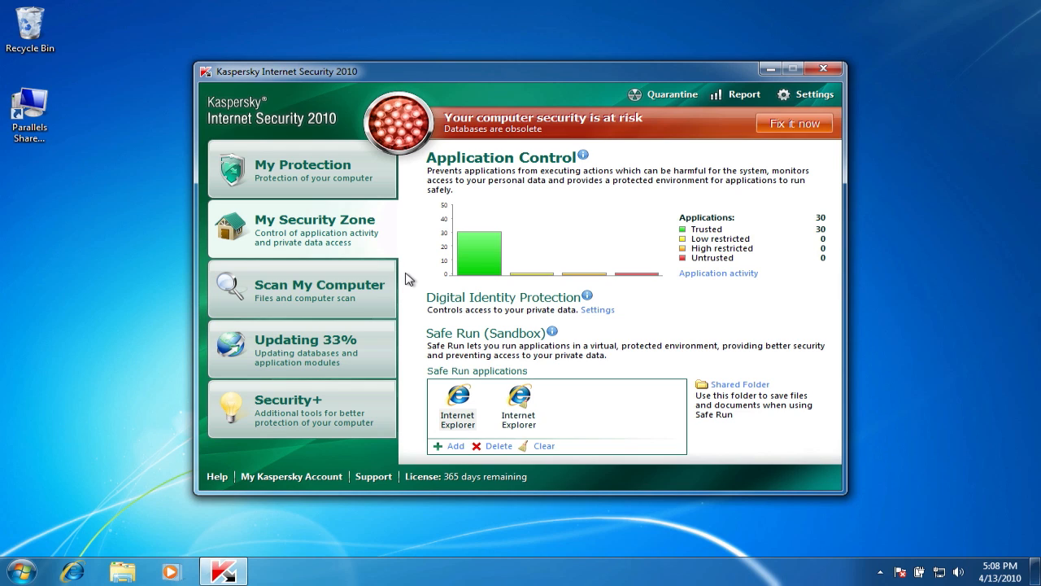
pyautogui.moveTo(477, 238)
pyautogui.click(303, 286)
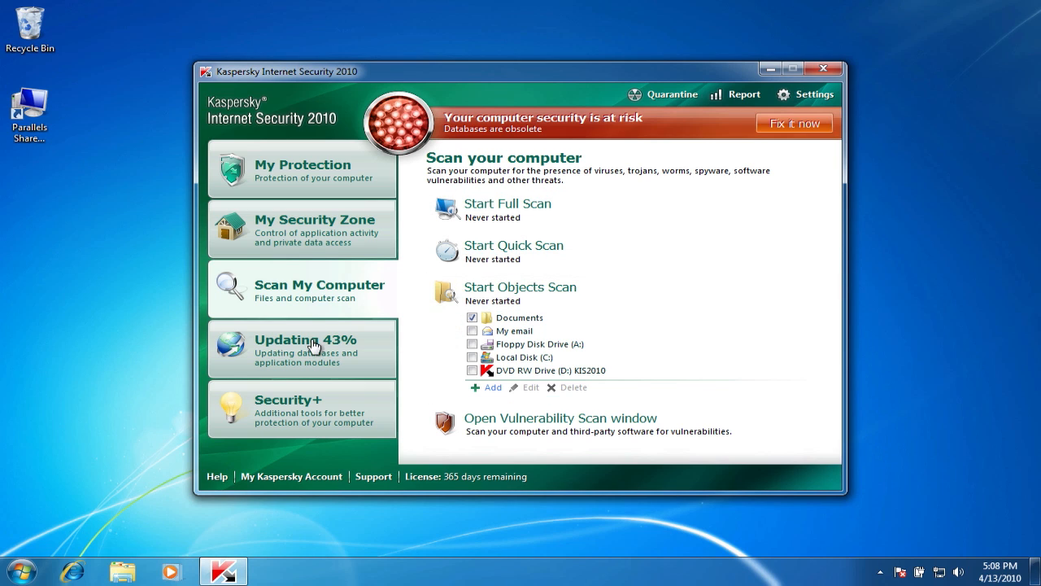
pyautogui.click(319, 406)
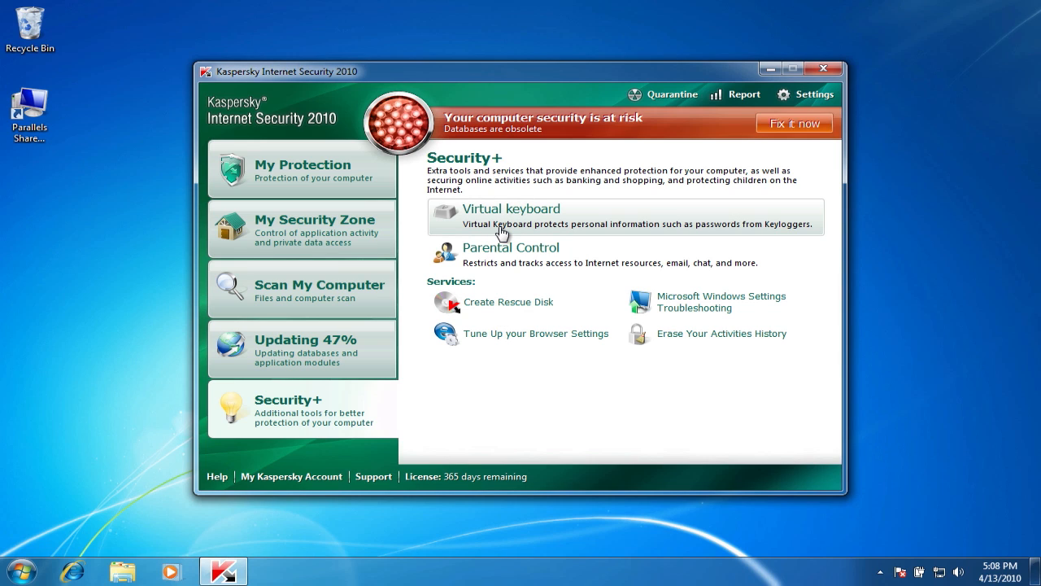
# Enable Parental Control in its settings and check the available user profiles, leaving Child selected.
pyautogui.click(603, 256)
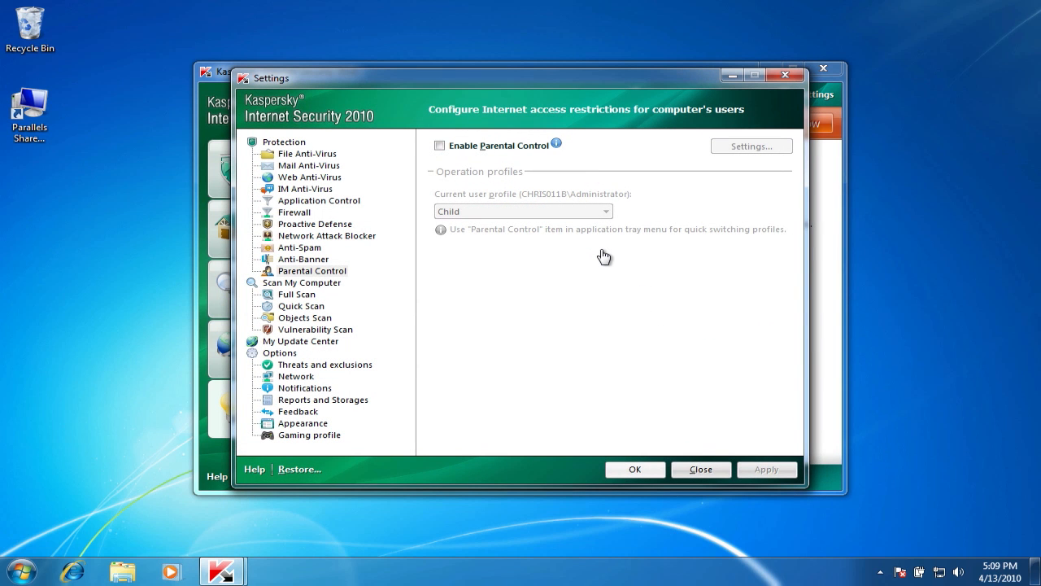
pyautogui.click(439, 146)
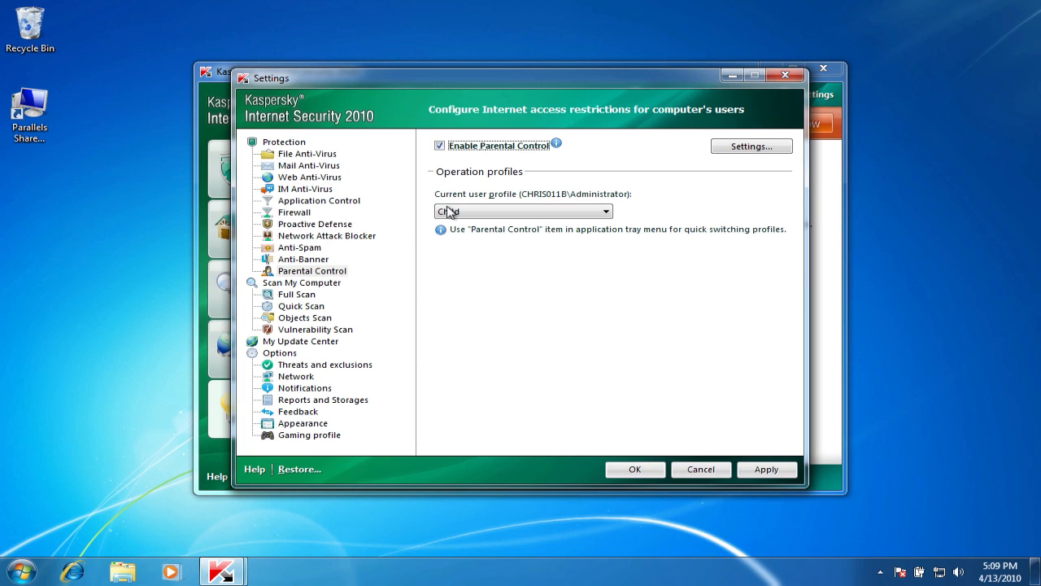
pyautogui.click(521, 213)
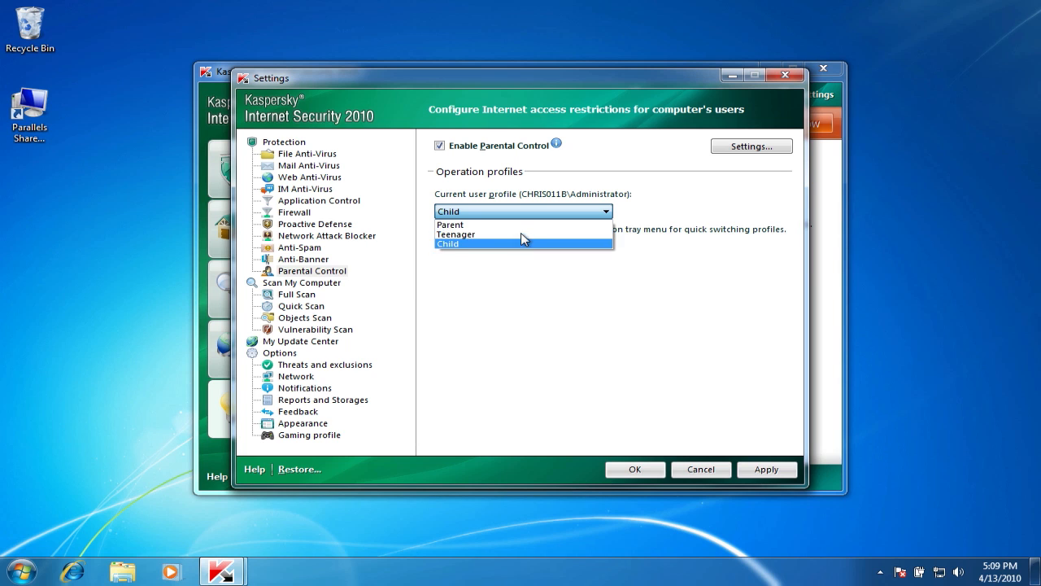
pyautogui.click(525, 262)
# Review the Parental Control options for the Child, Teenager and Parent profiles, including the Child profile's Internet schedule.
pyautogui.click(752, 148)
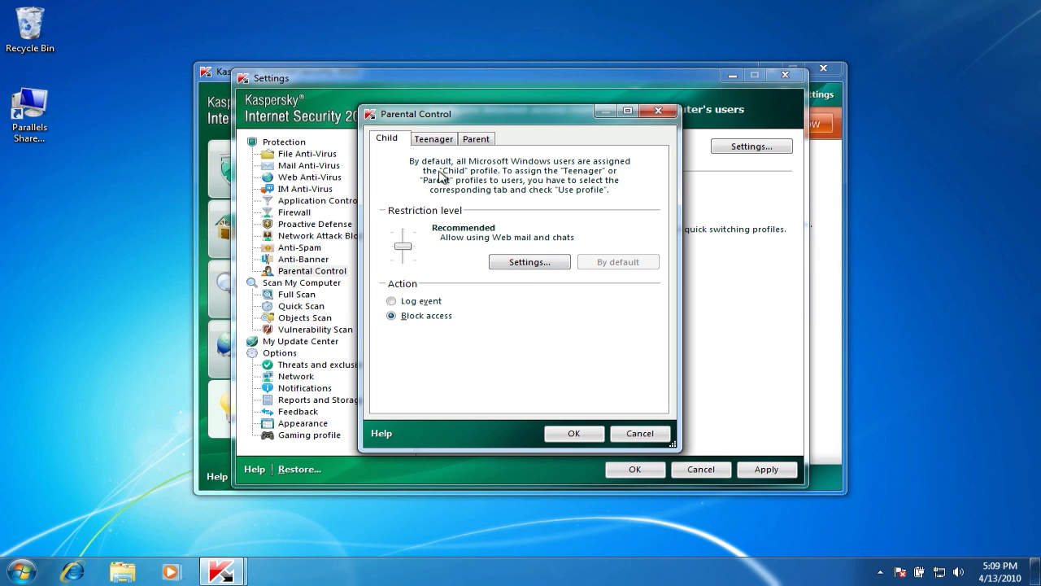
pyautogui.click(524, 264)
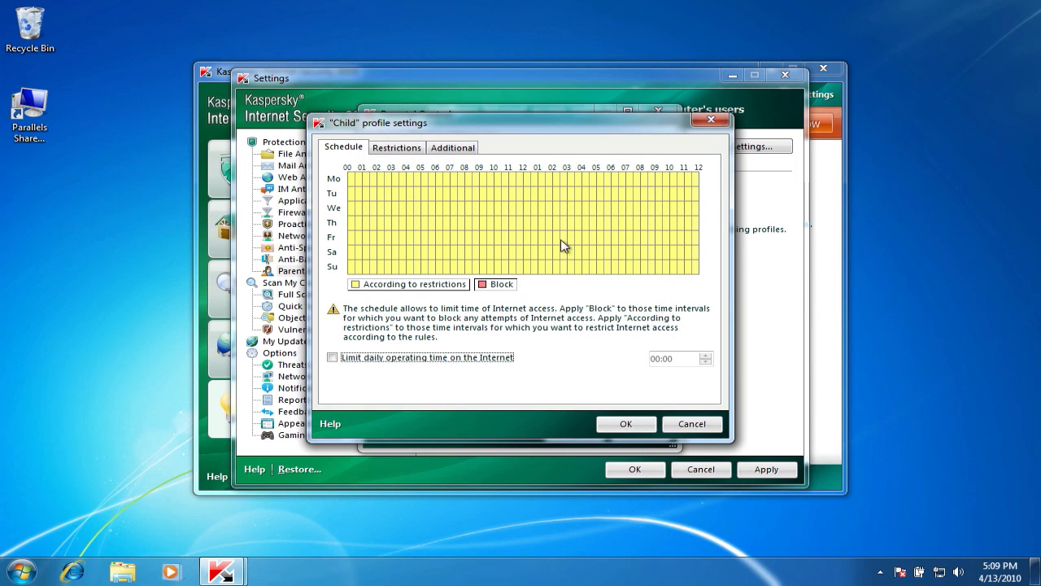
pyautogui.click(677, 423)
pyautogui.click(434, 139)
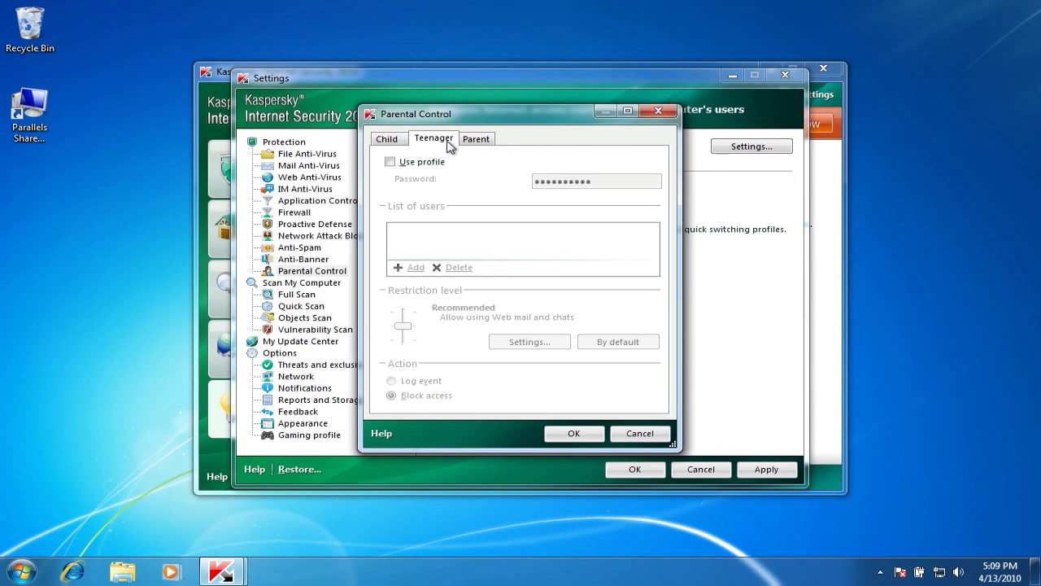
pyautogui.click(477, 139)
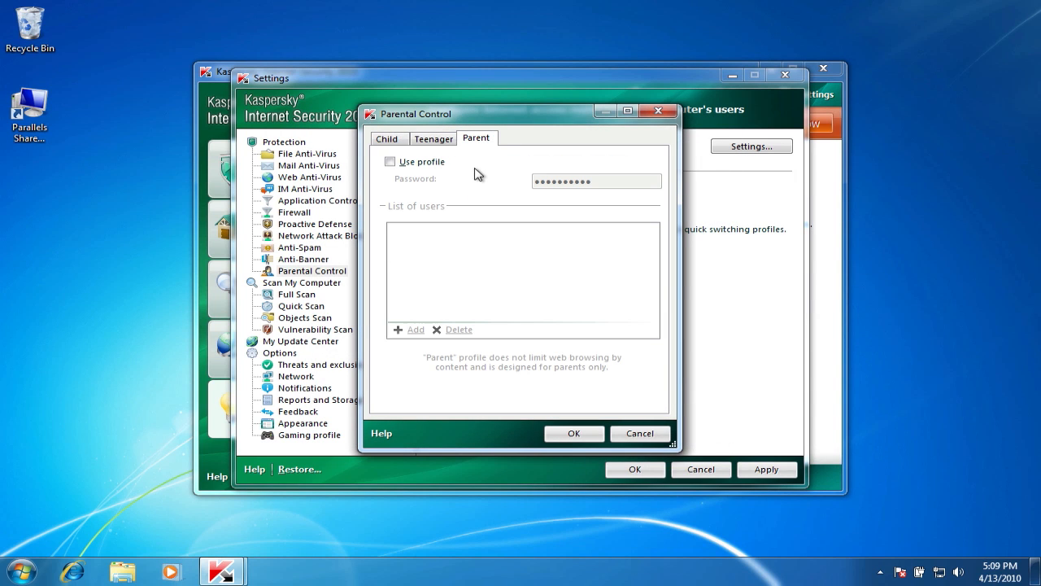
# Accept the Parental Control profile options and check which options the Gaming profile offers by enabling it and disabling it again.
pyautogui.click(587, 435)
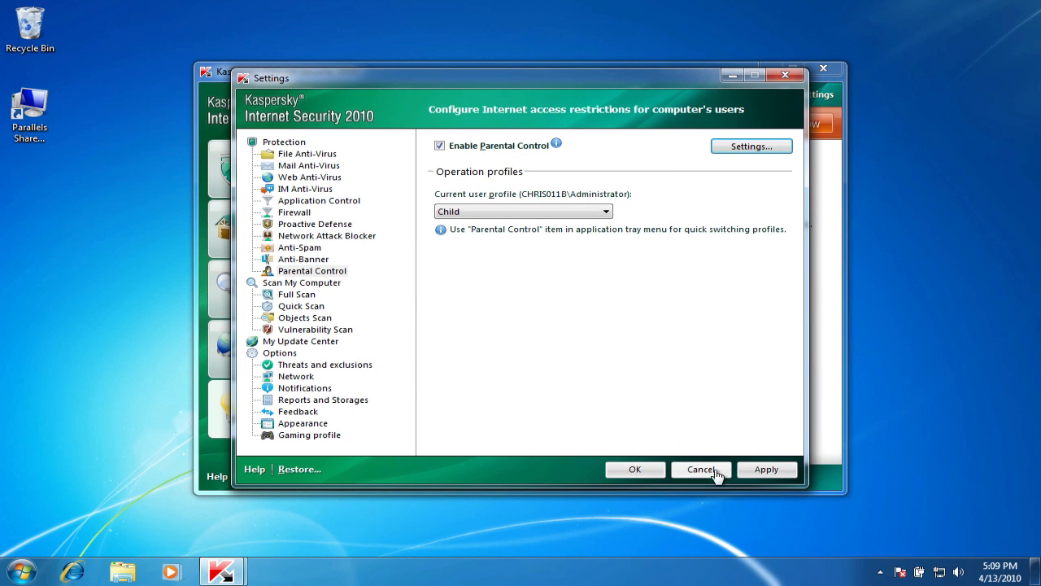
pyautogui.click(333, 437)
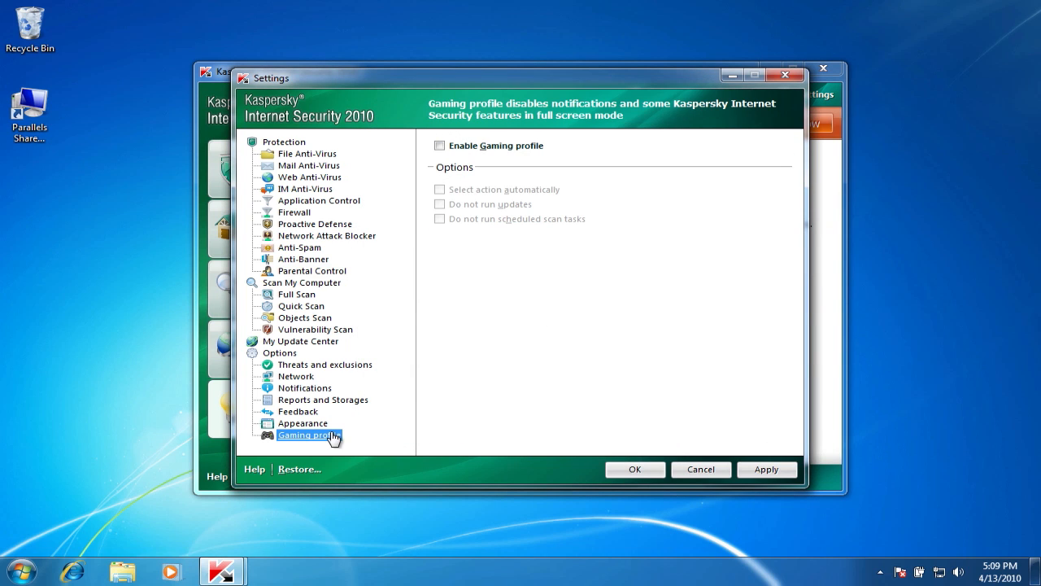
pyautogui.click(440, 146)
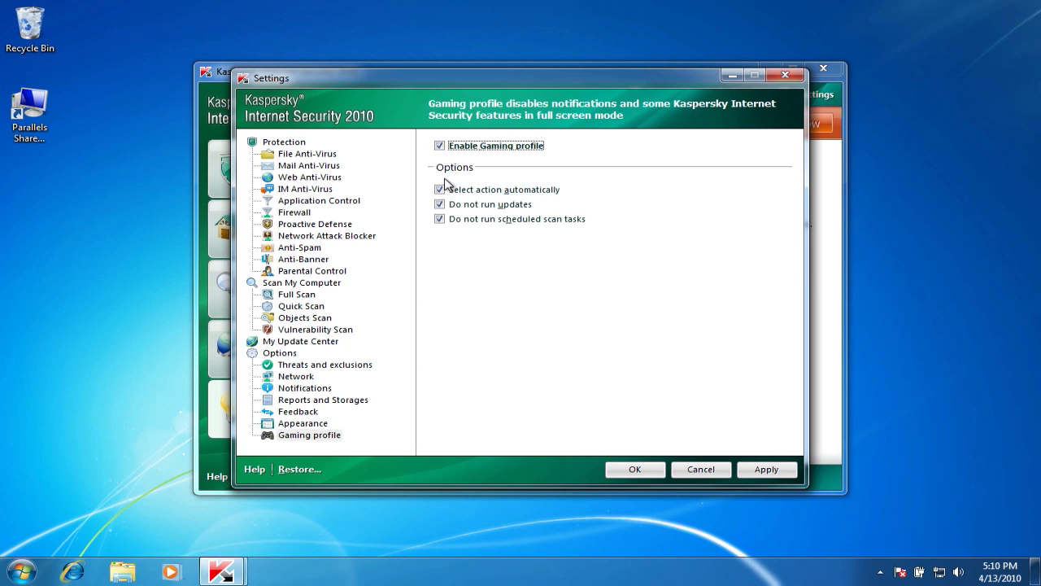
pyautogui.click(439, 145)
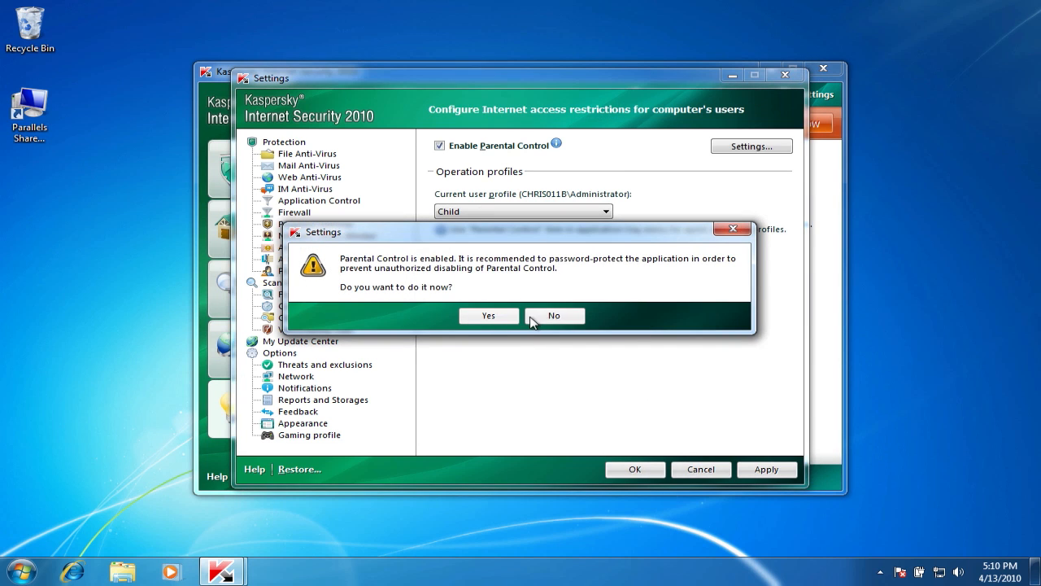
# Decline password protection for the application and go to My Update Center.
pyautogui.click(530, 314)
pyautogui.click(372, 342)
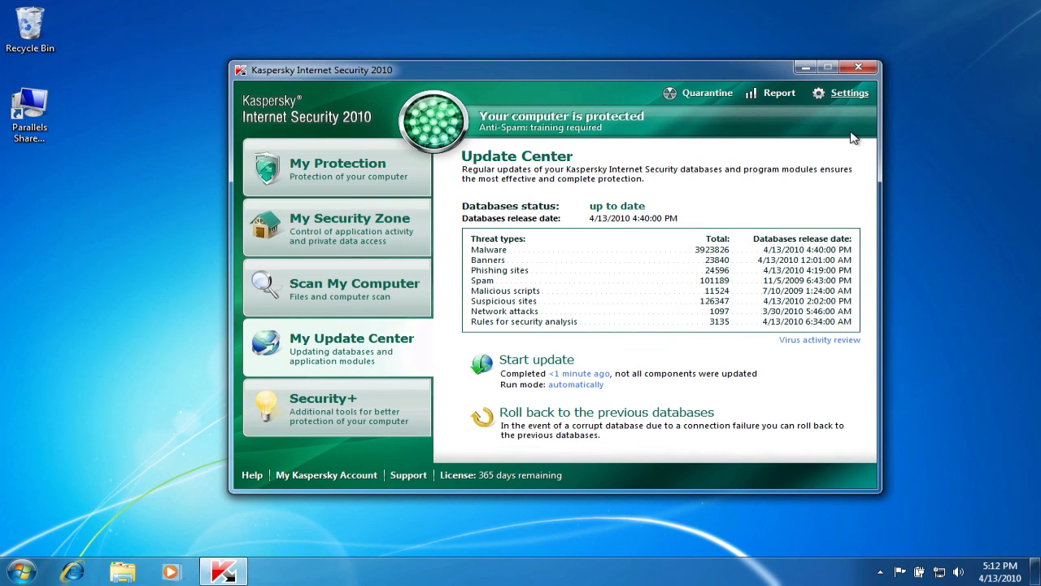
# Review the update settings and the Full Scan settings, accept them and close the main window.
pyautogui.click(848, 94)
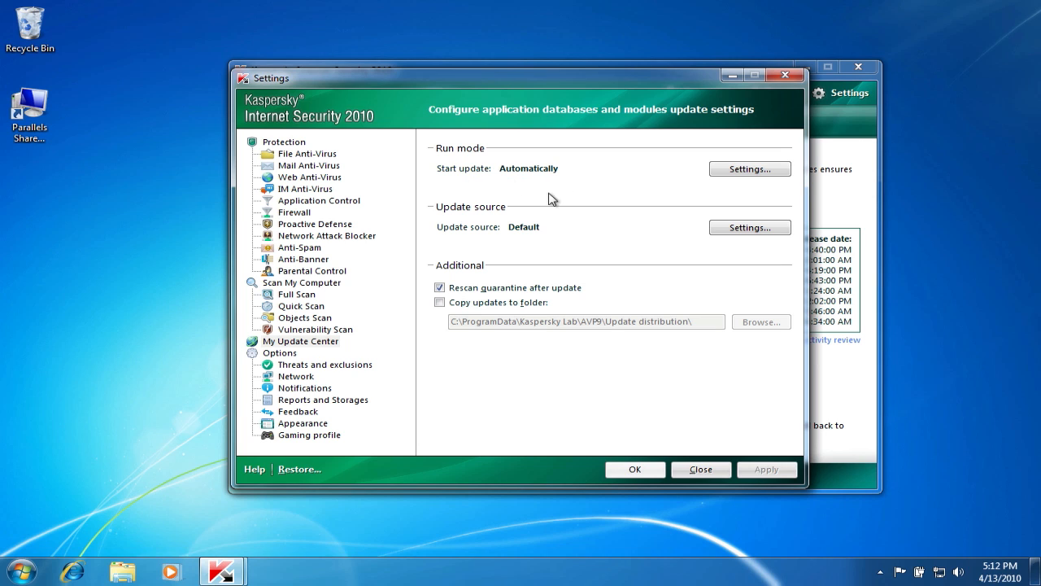
pyautogui.click(307, 297)
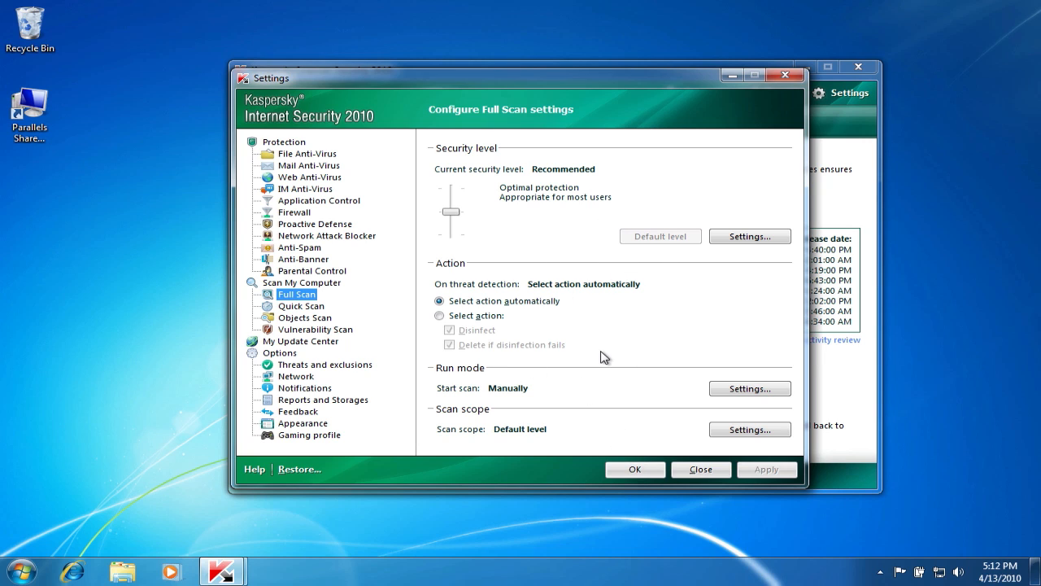
pyautogui.click(624, 470)
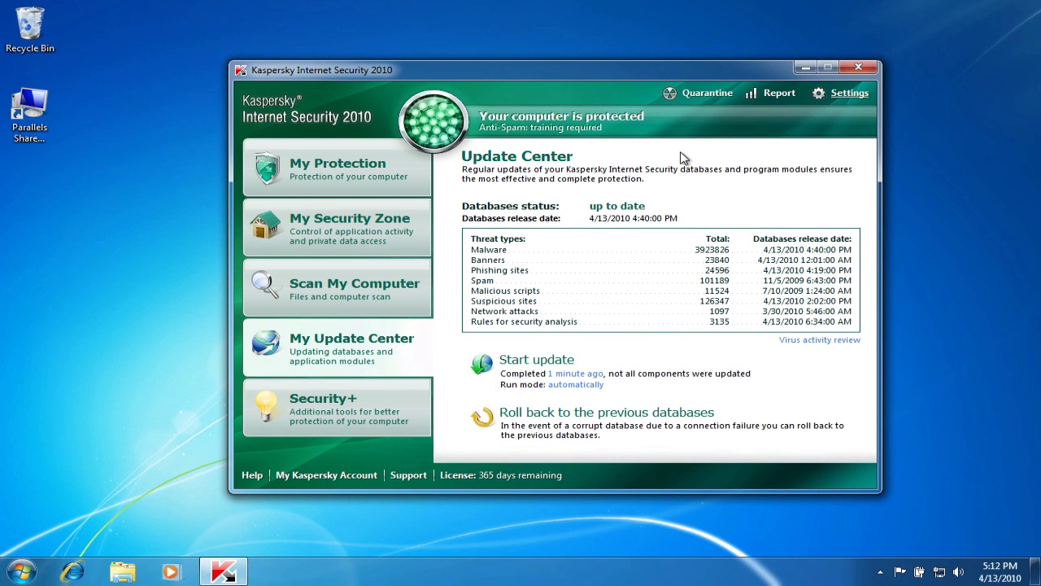
pyautogui.click(859, 64)
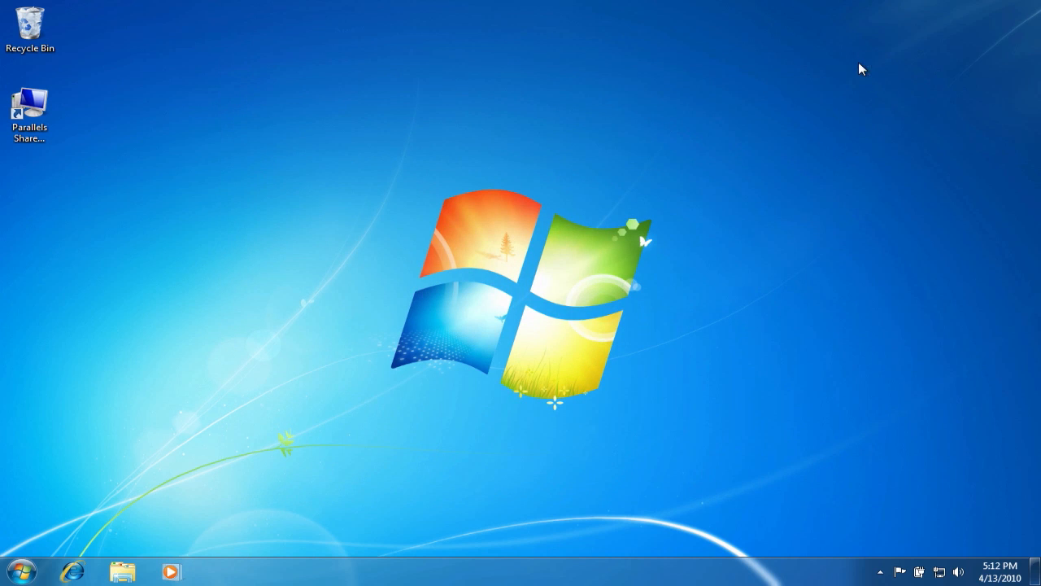